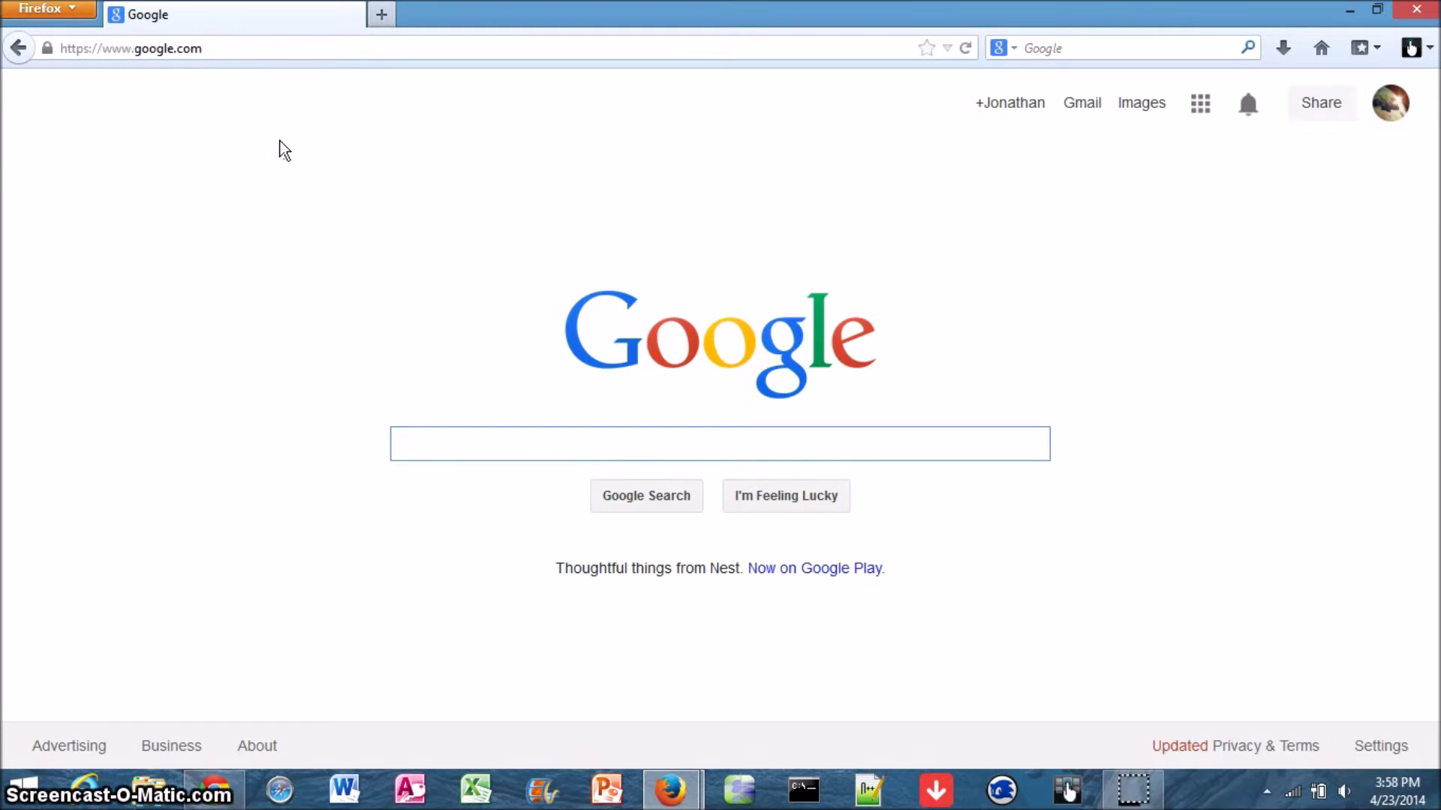
- Go to wikipedia.org via the address bar and choose the English edition
{"action": "left_click", "coordinate": [298, 46]}
{"action": "type", "text": "wikipedia.org/"}
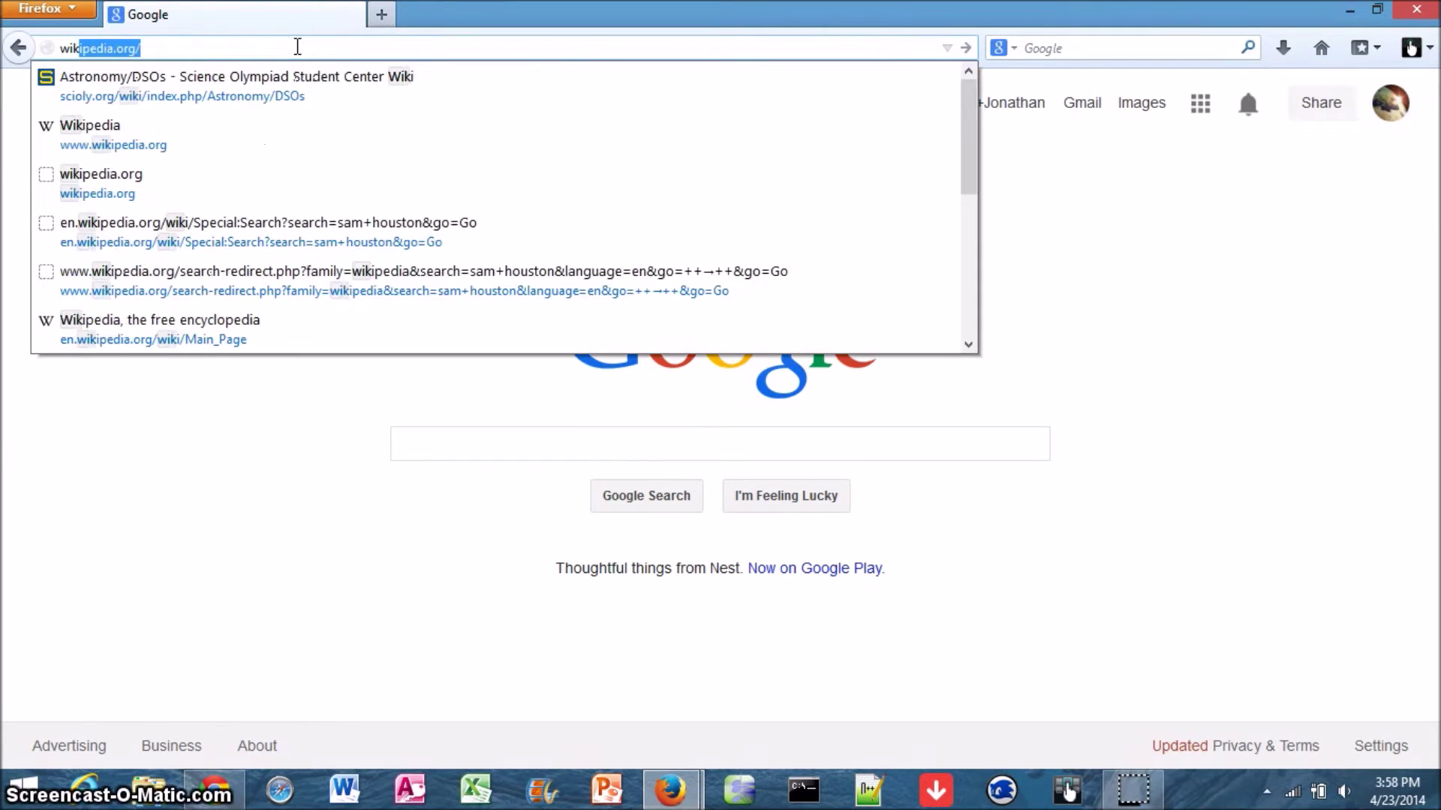
{"action": "key", "text": "Return"}
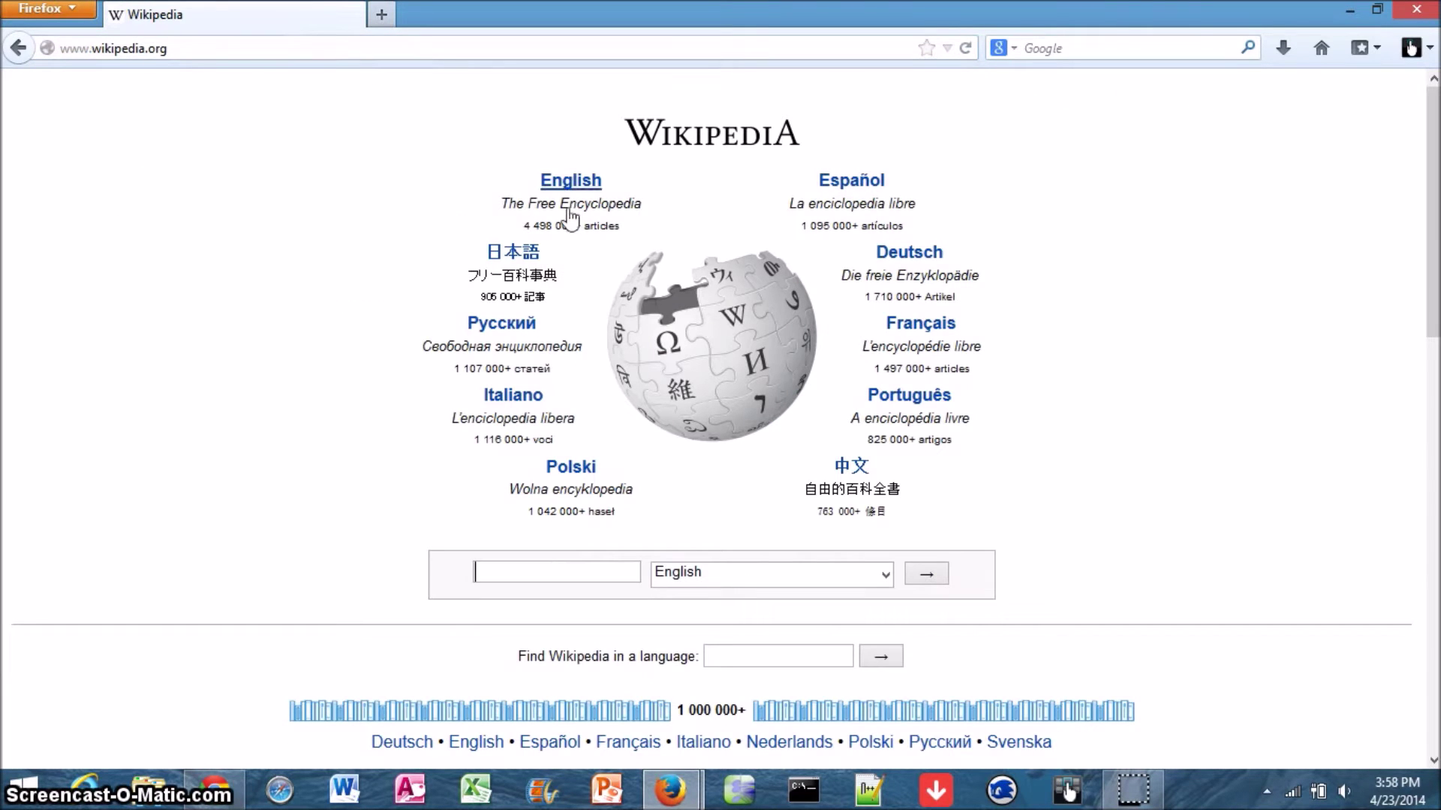
{"action": "left_click", "coordinate": [571, 181]}
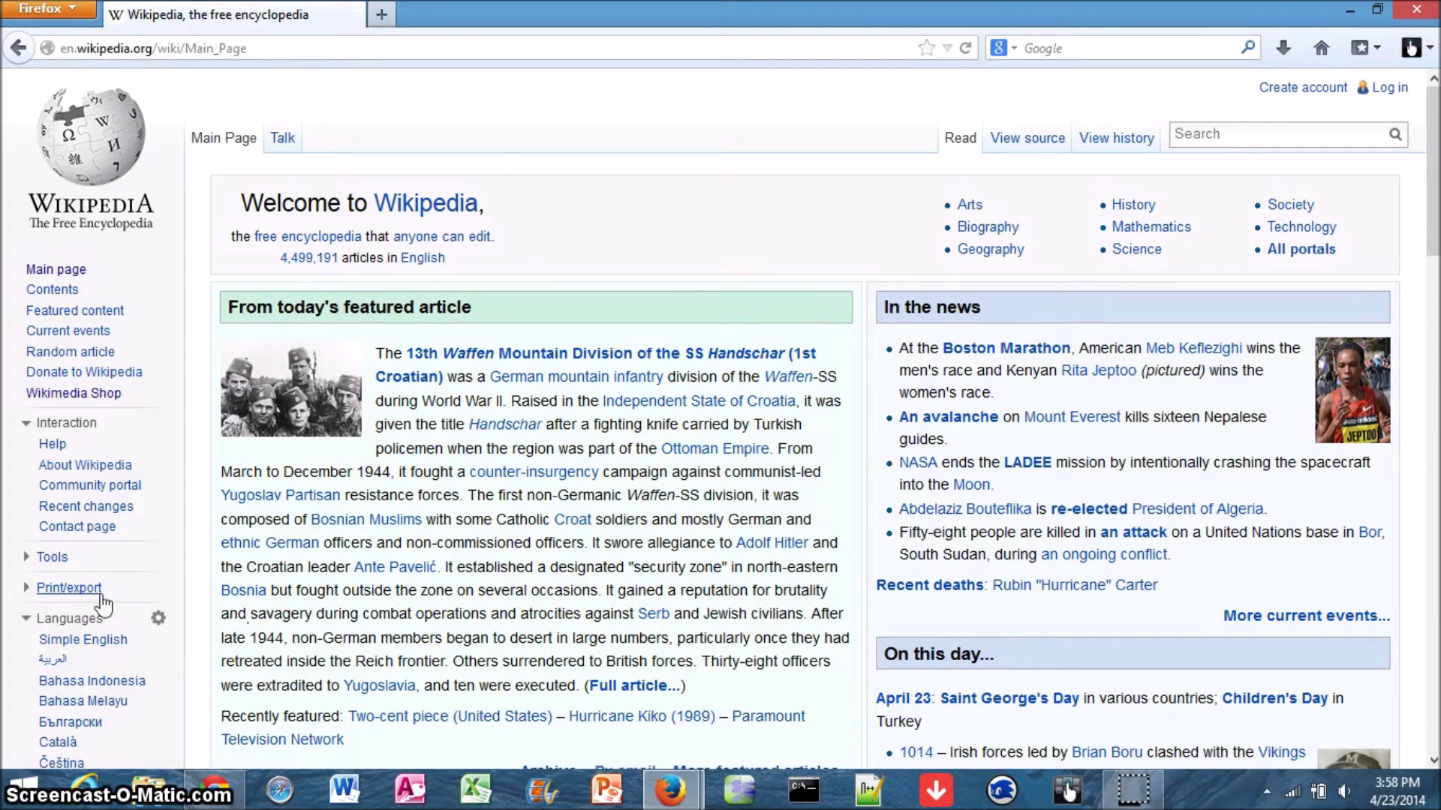
- Start the book creator from the Print/export sidebar's 'Create a book' option
{"action": "left_click", "coordinate": [69, 588]}
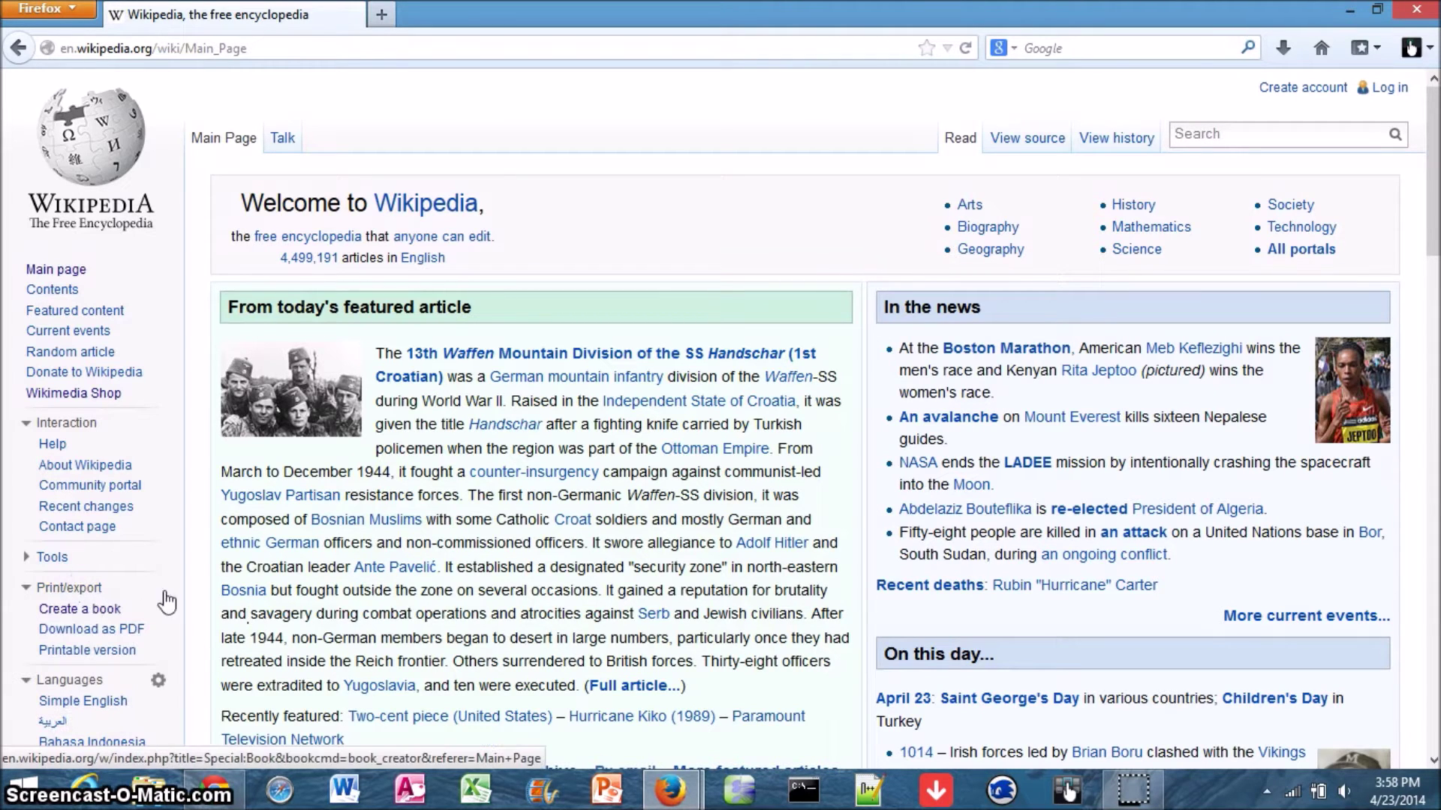
{"action": "left_click", "coordinate": [79, 609]}
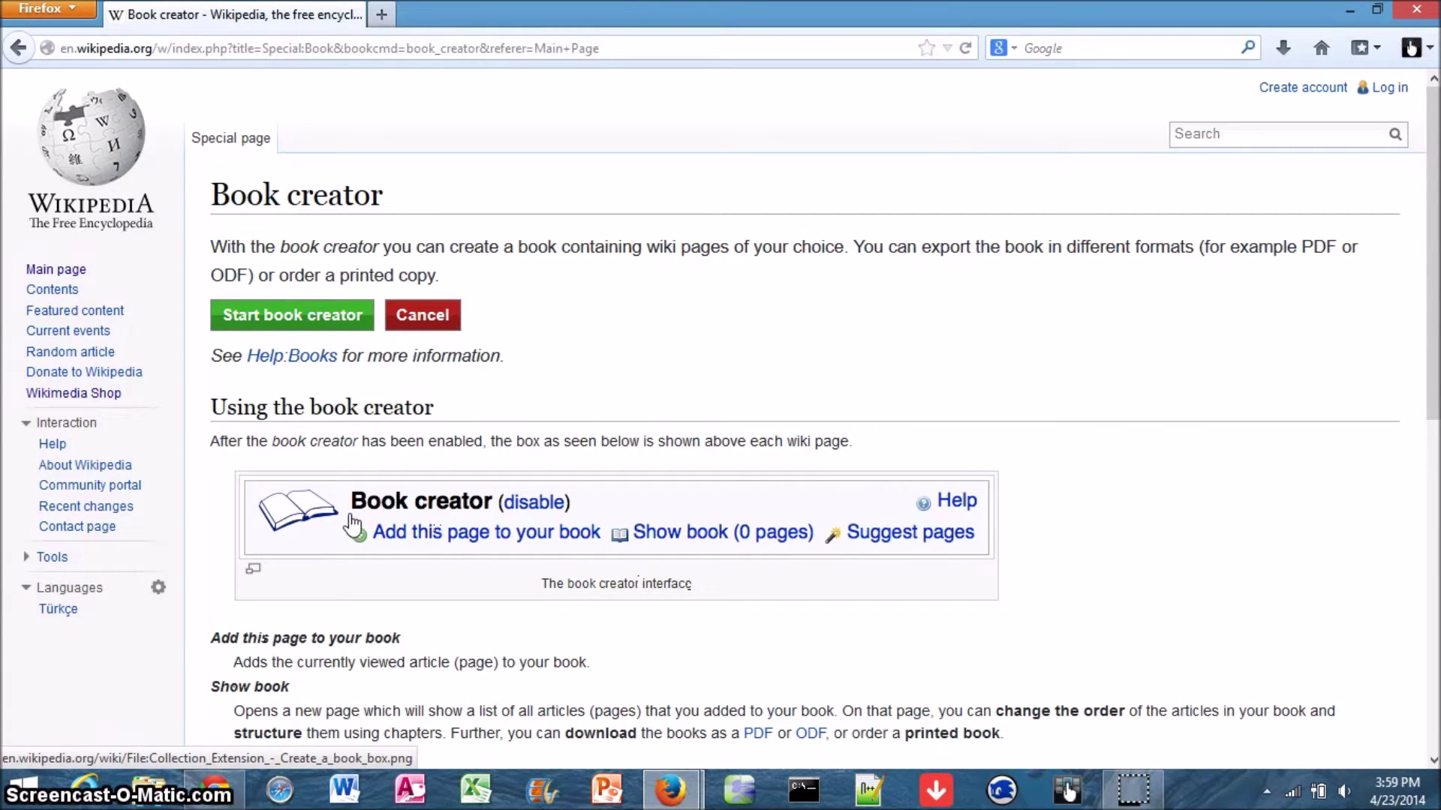
{"action": "left_click", "coordinate": [290, 316]}
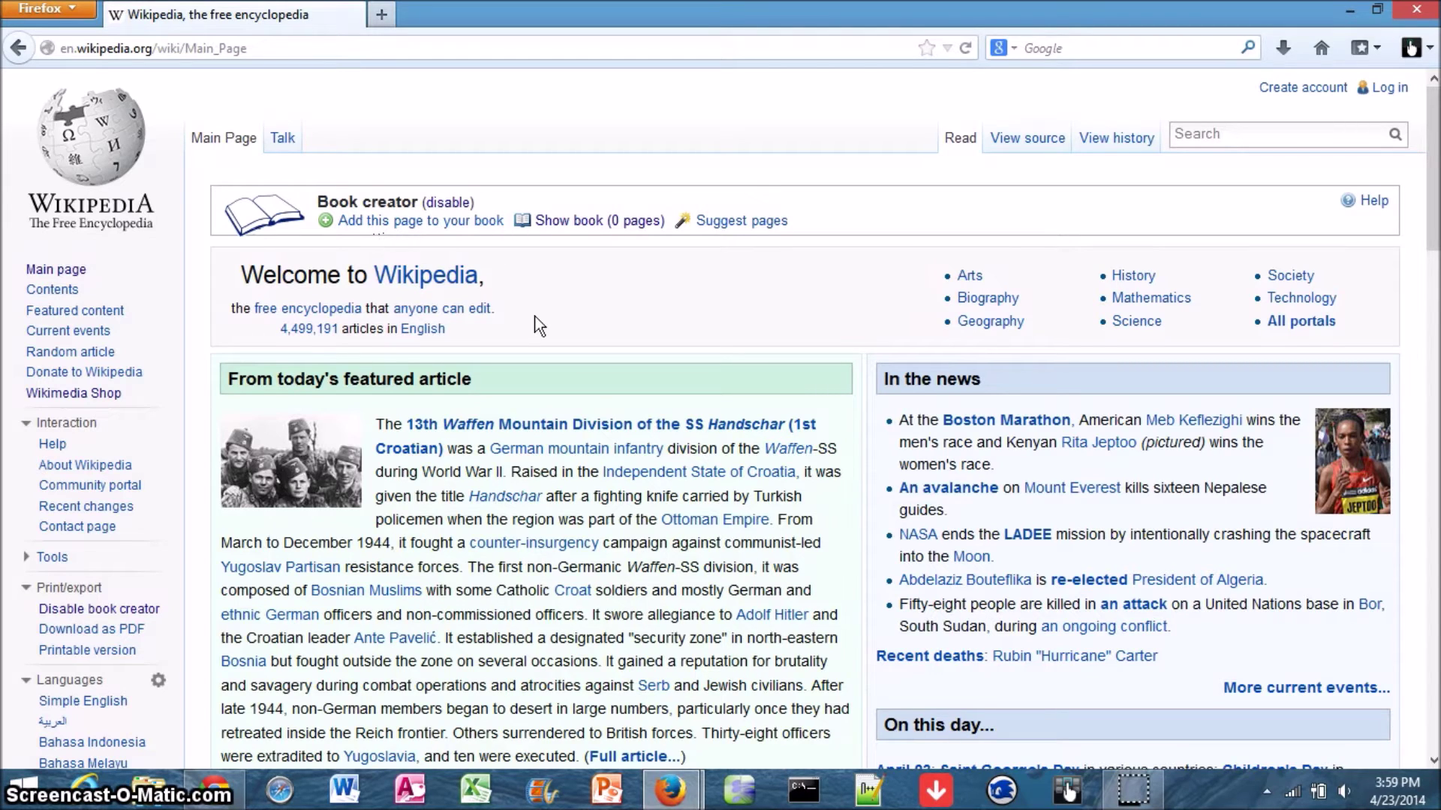
- Search for the iPad article, add it to the book and view the book page
{"action": "left_click", "coordinate": [1239, 136]}
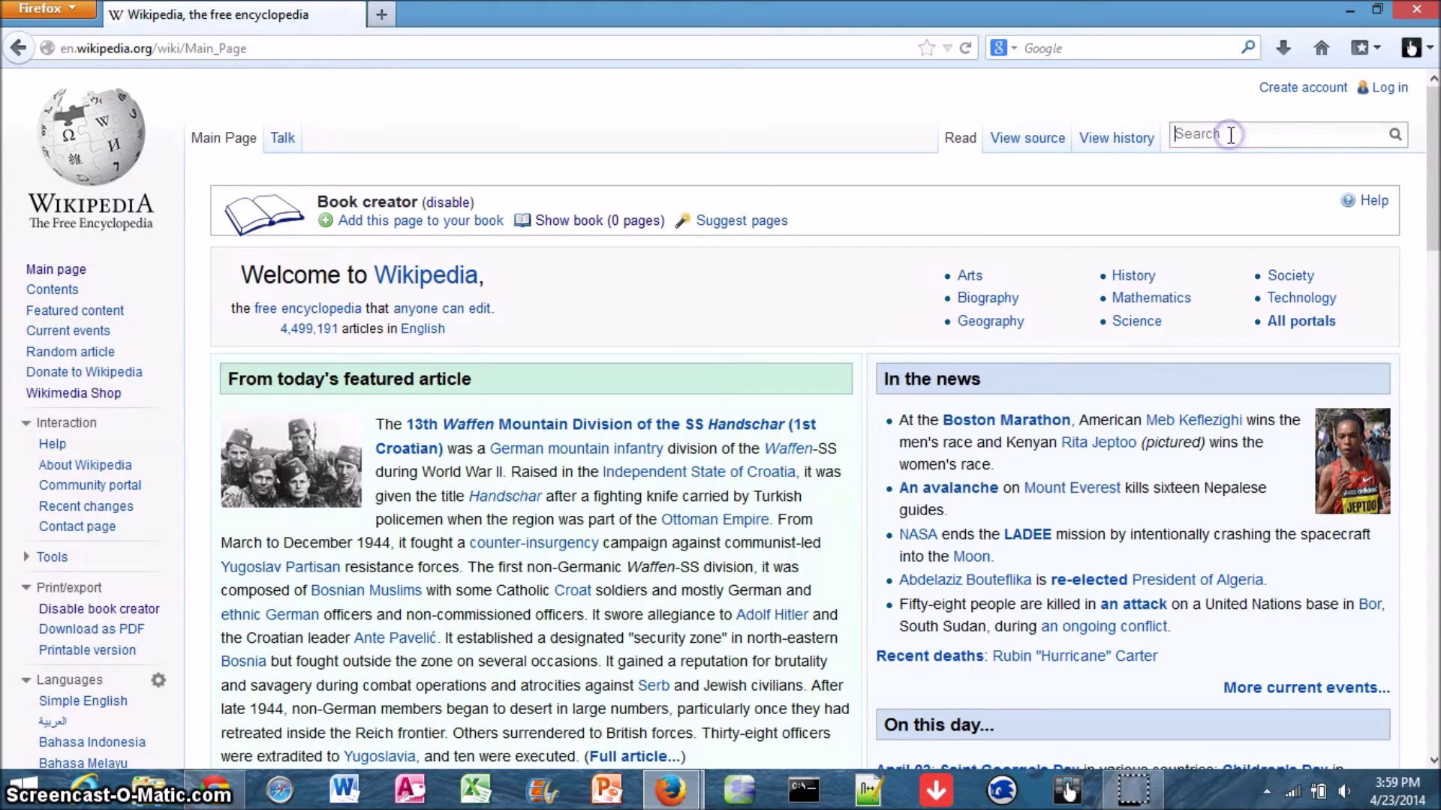
{"action": "type", "text": "liPad"}
{"action": "key", "text": "Return"}
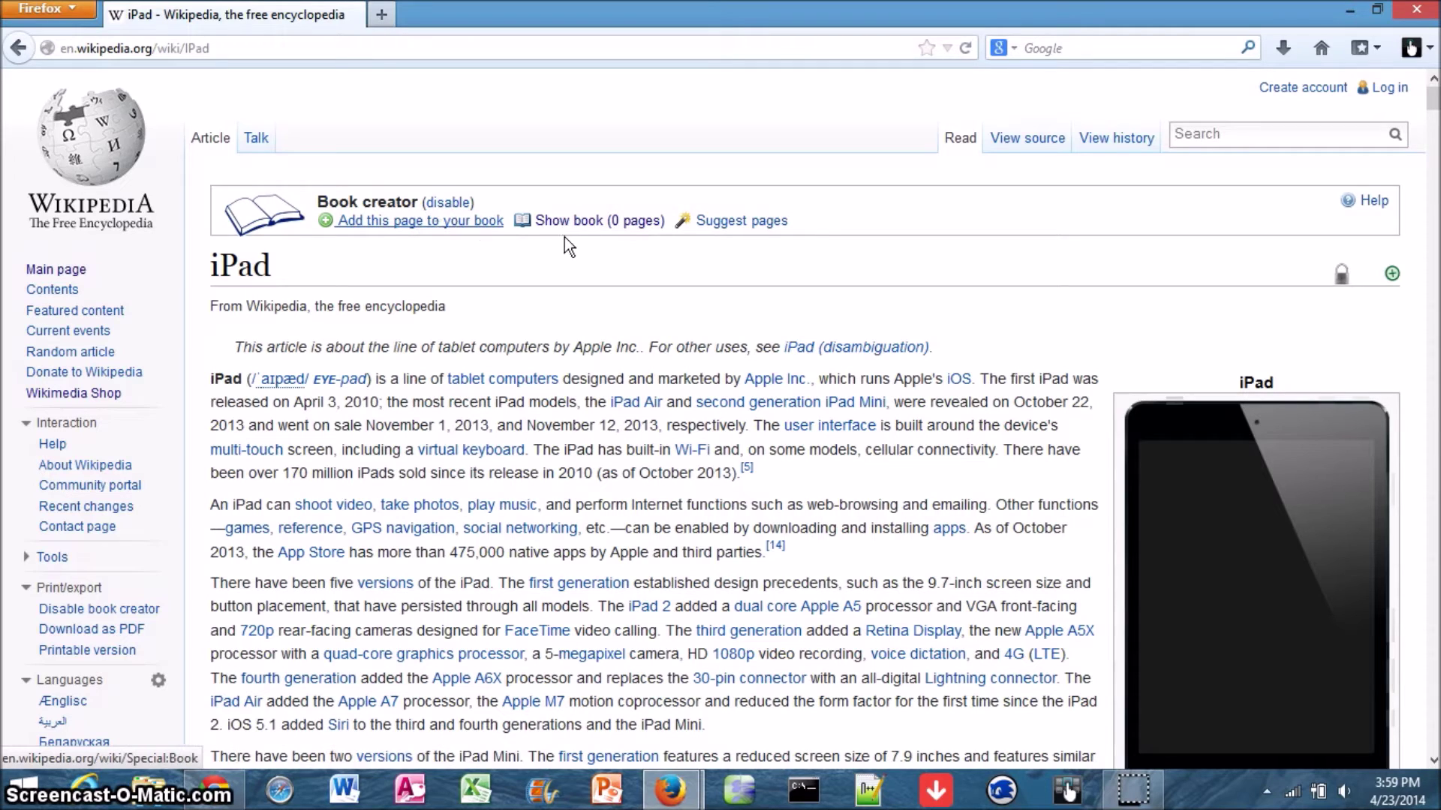
{"action": "left_click", "coordinate": [434, 222]}
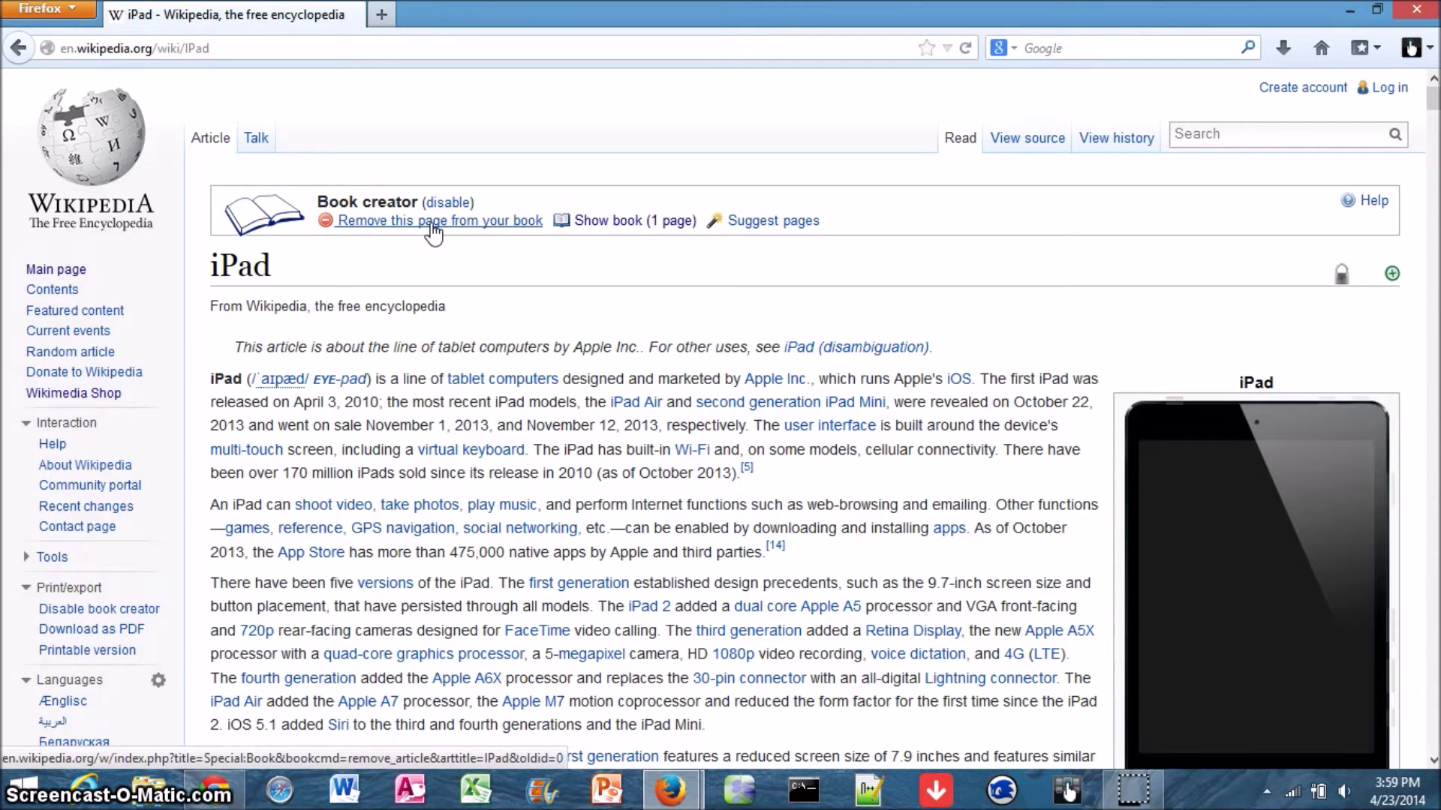
{"action": "left_click", "coordinate": [598, 226]}
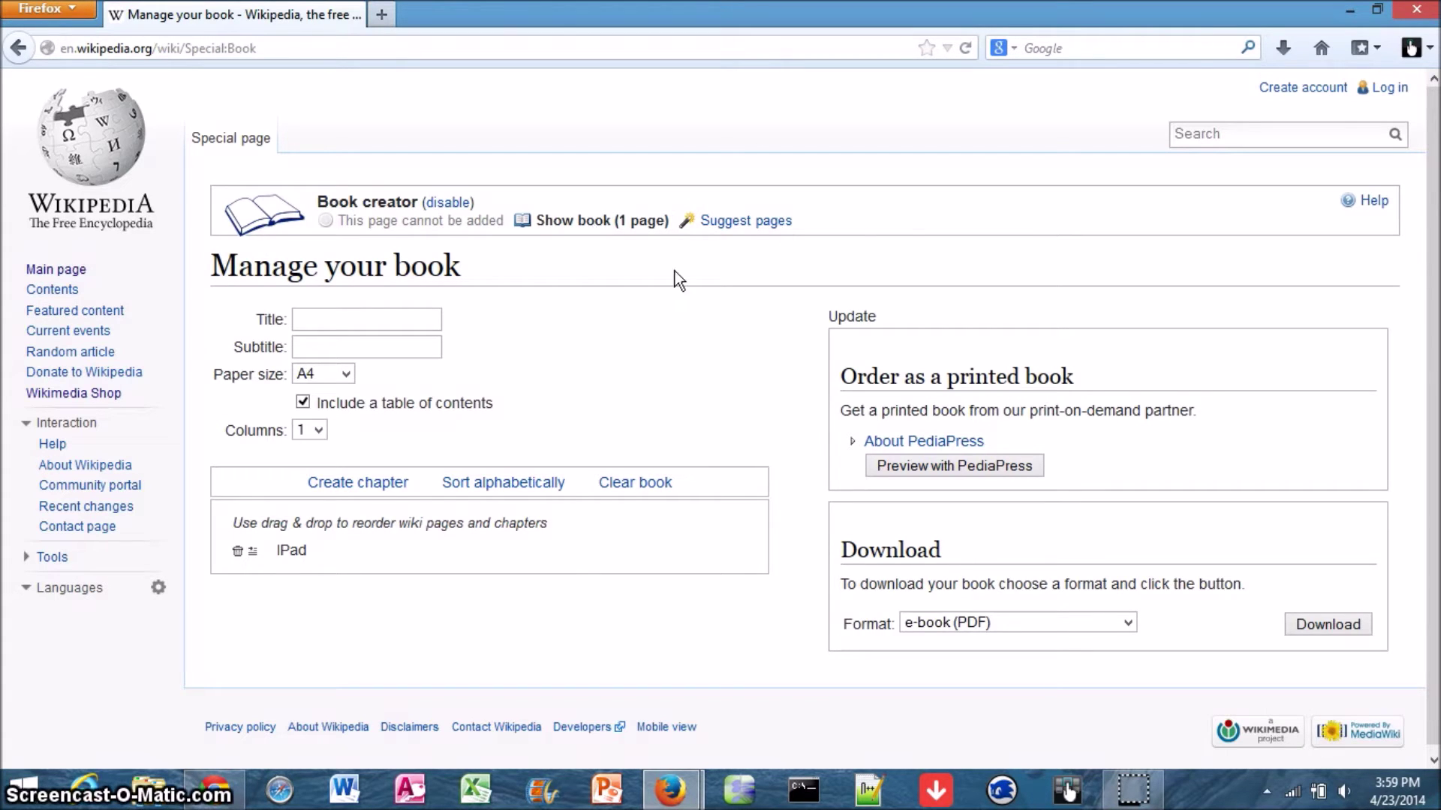
- Title the book 'iPad' and download it in e-book (PDF) format
{"action": "left_click", "coordinate": [341, 325]}
{"action": "type", "text": "iPad"}
{"action": "left_click", "coordinate": [1308, 624]}
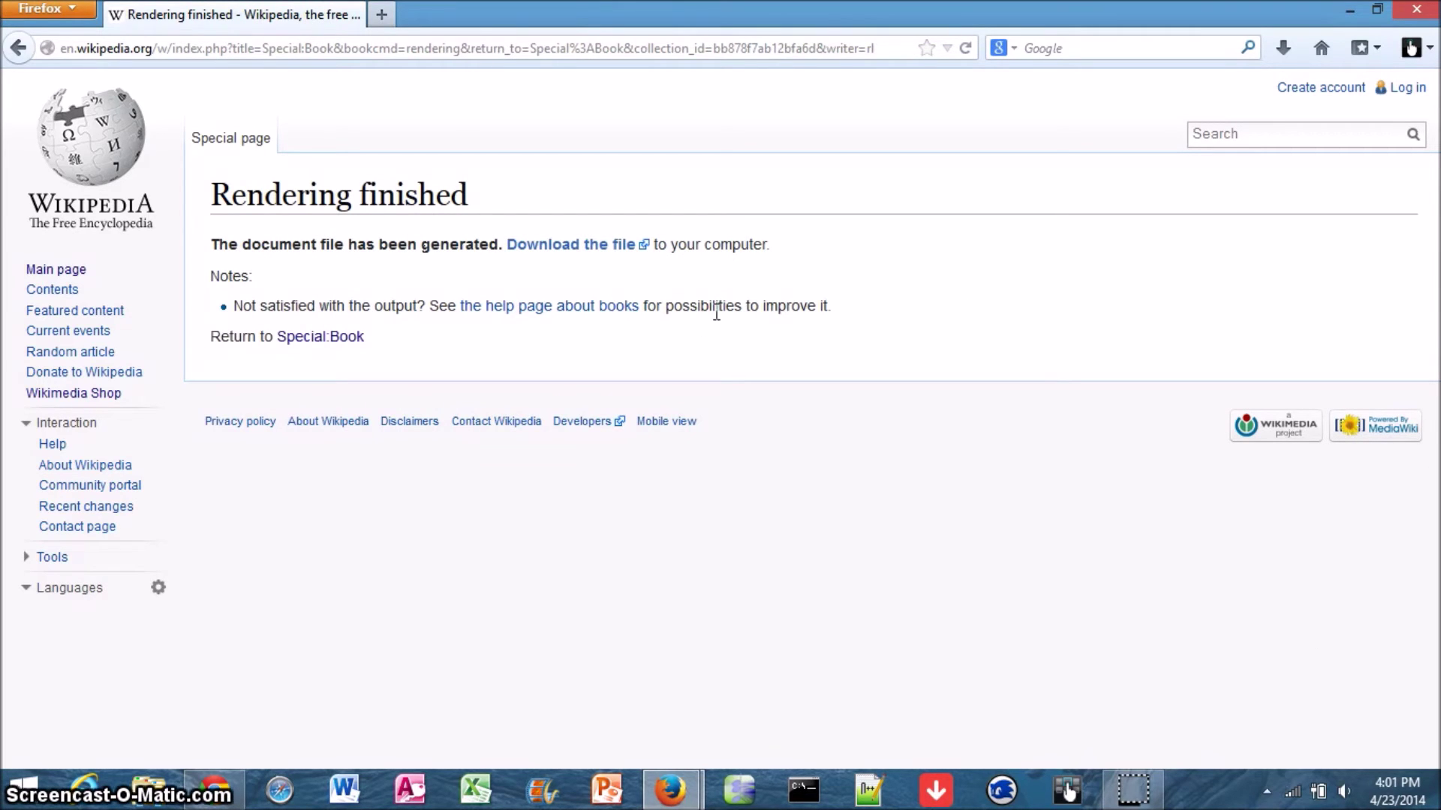
- Open the rendered iPad PDF in Firefox's viewer and save a copy named iPad
{"action": "left_click", "coordinate": [569, 250]}
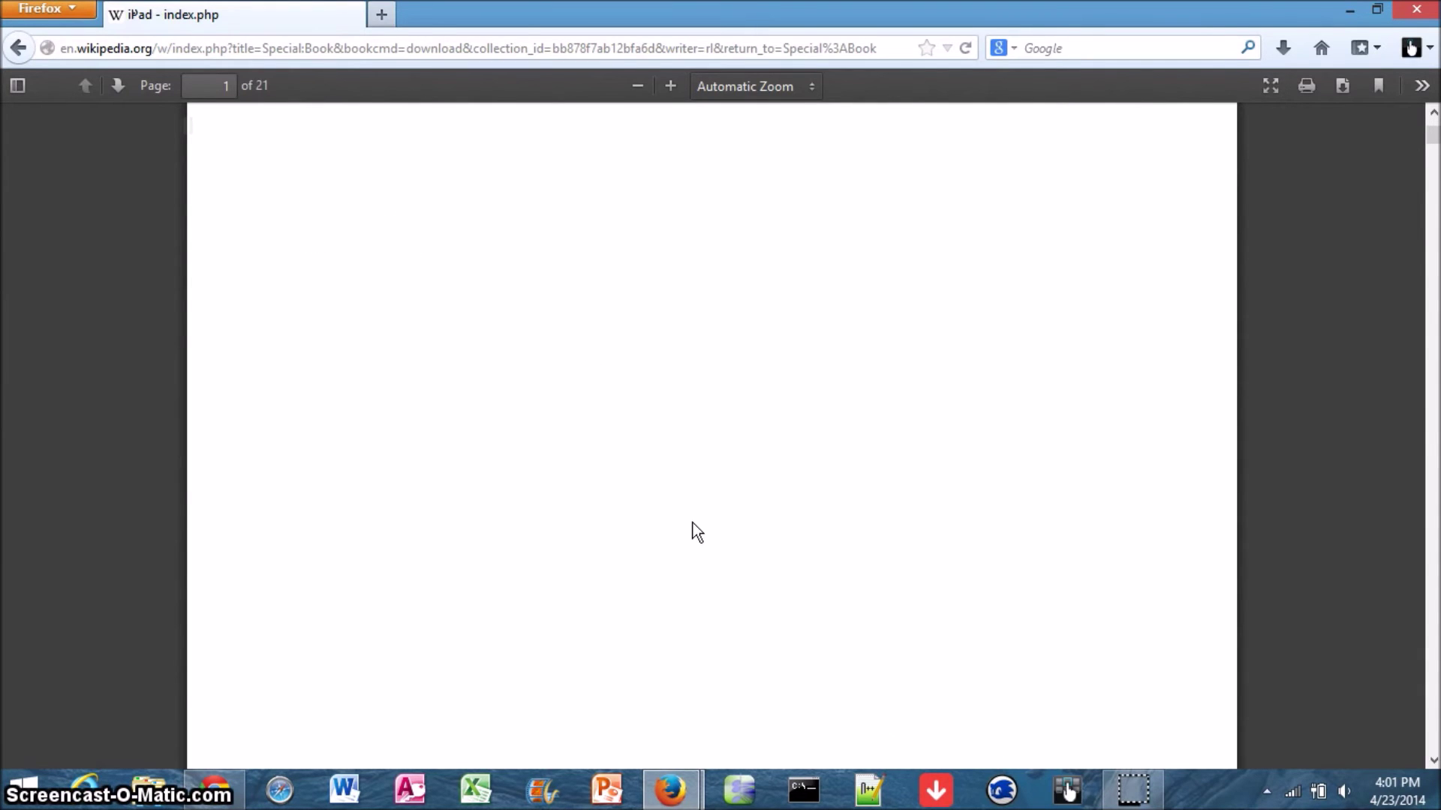
{"action": "scroll", "coordinate": [697, 529], "scroll_direction": "down", "scroll_amount": 5}
{"action": "scroll", "coordinate": [707, 478], "scroll_direction": "down", "scroll_amount": 5}
{"action": "scroll", "coordinate": [709, 420], "scroll_direction": "down", "scroll_amount": 5}
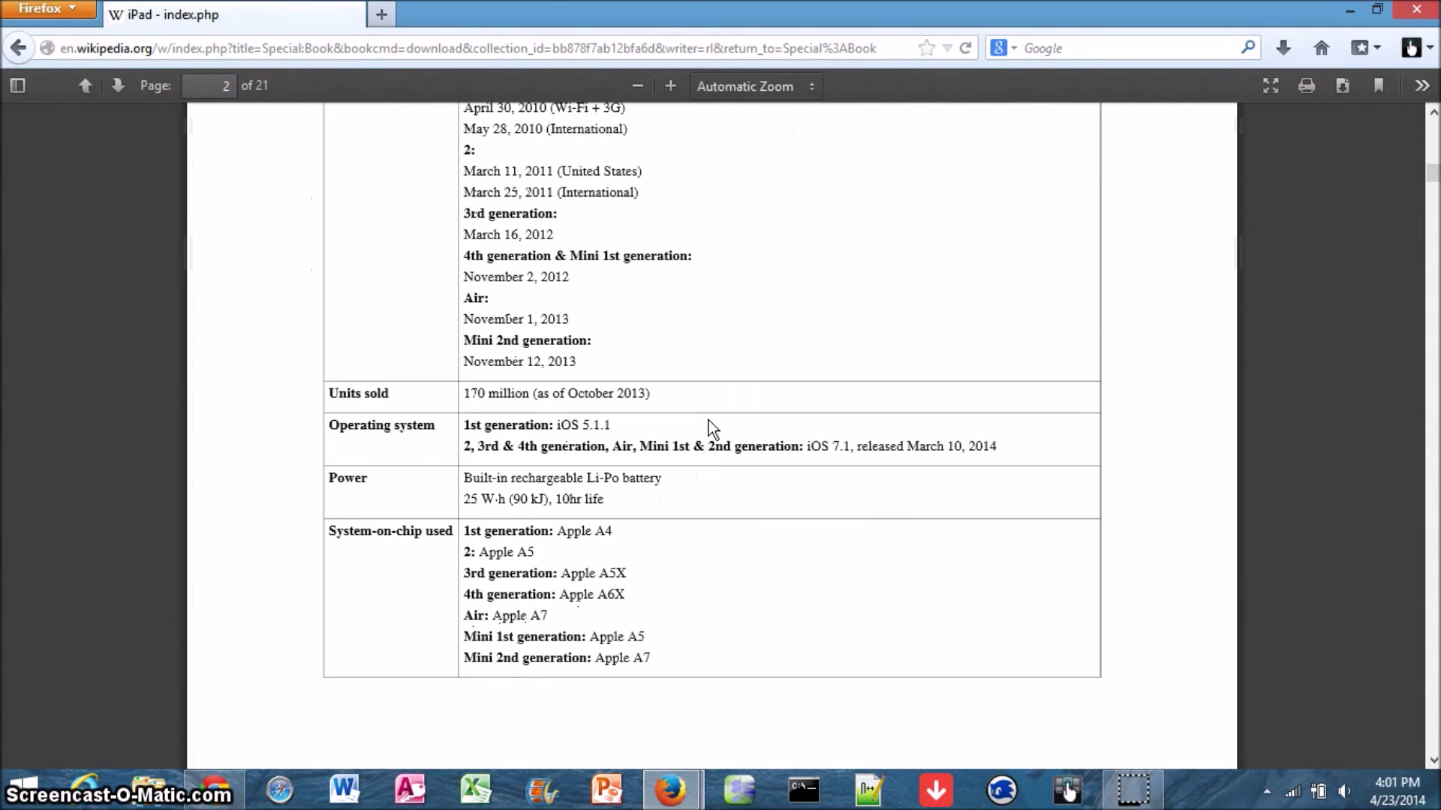
{"action": "scroll", "coordinate": [708, 419], "scroll_direction": "down", "scroll_amount": 4}
{"action": "scroll", "coordinate": [708, 420], "scroll_direction": "down", "scroll_amount": 4}
{"action": "scroll", "coordinate": [708, 420], "scroll_direction": "down", "scroll_amount": 5}
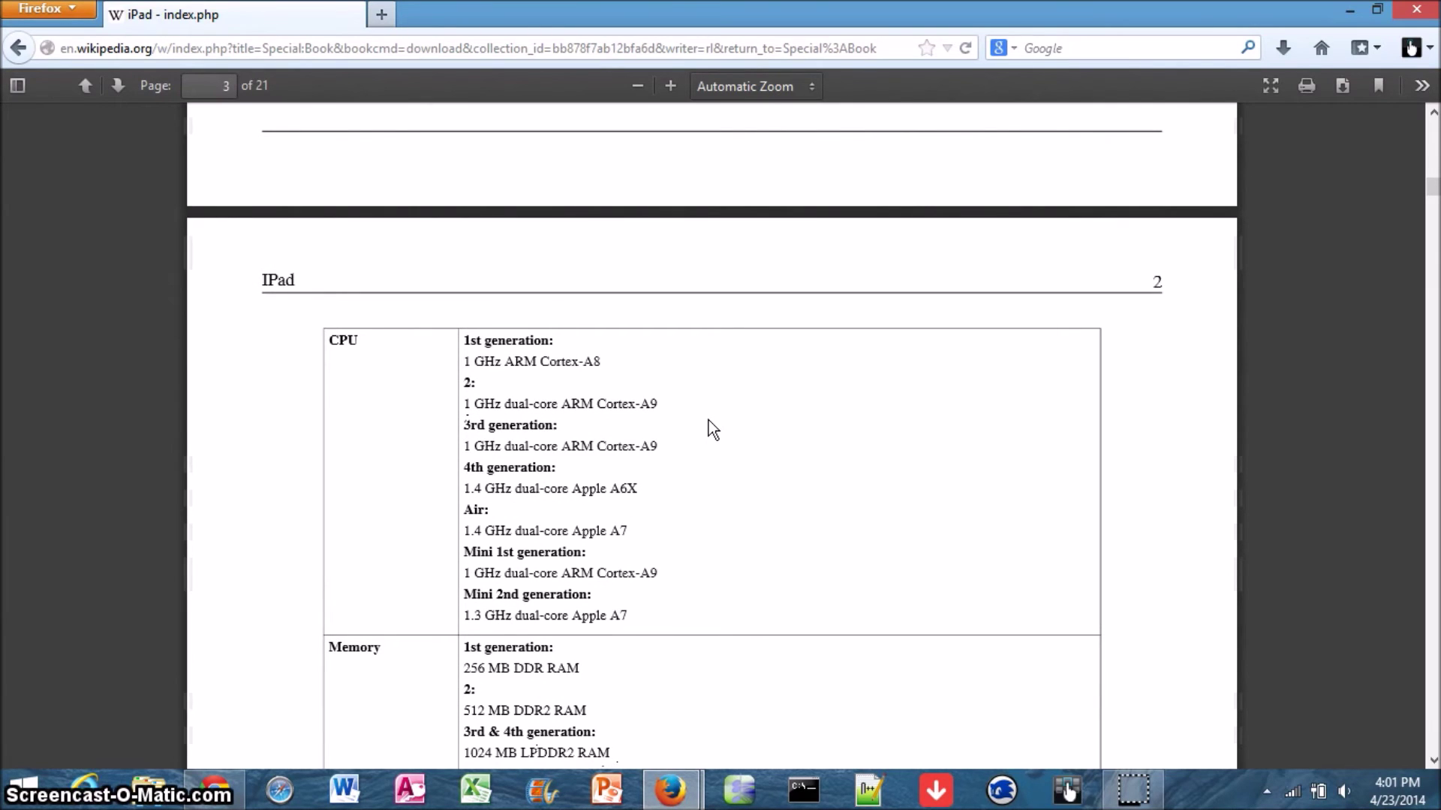
{"action": "scroll", "coordinate": [709, 420], "scroll_direction": "down", "scroll_amount": 5}
{"action": "scroll", "coordinate": [731, 389], "scroll_direction": "down", "scroll_amount": 5}
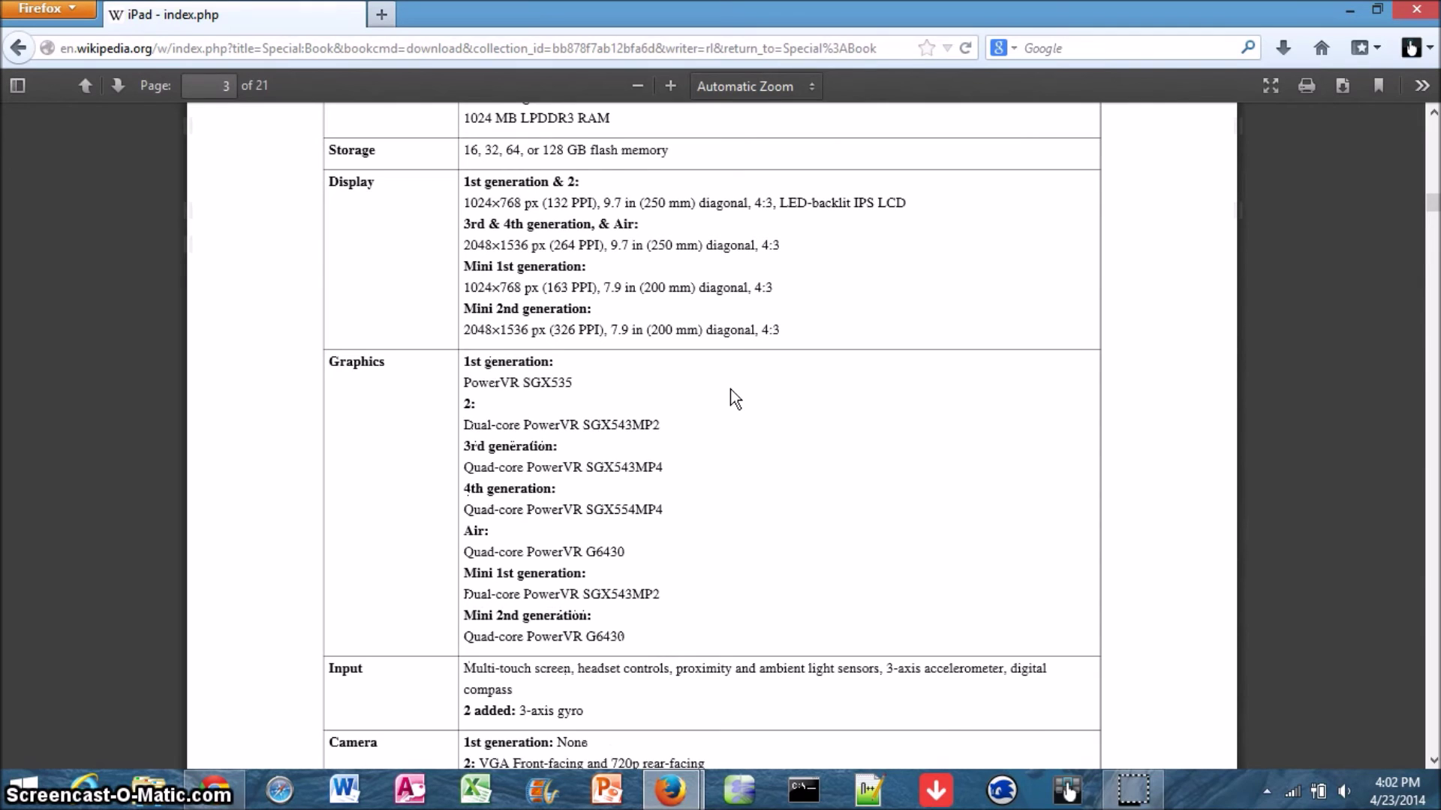
{"action": "key", "text": "ctrl+s"}
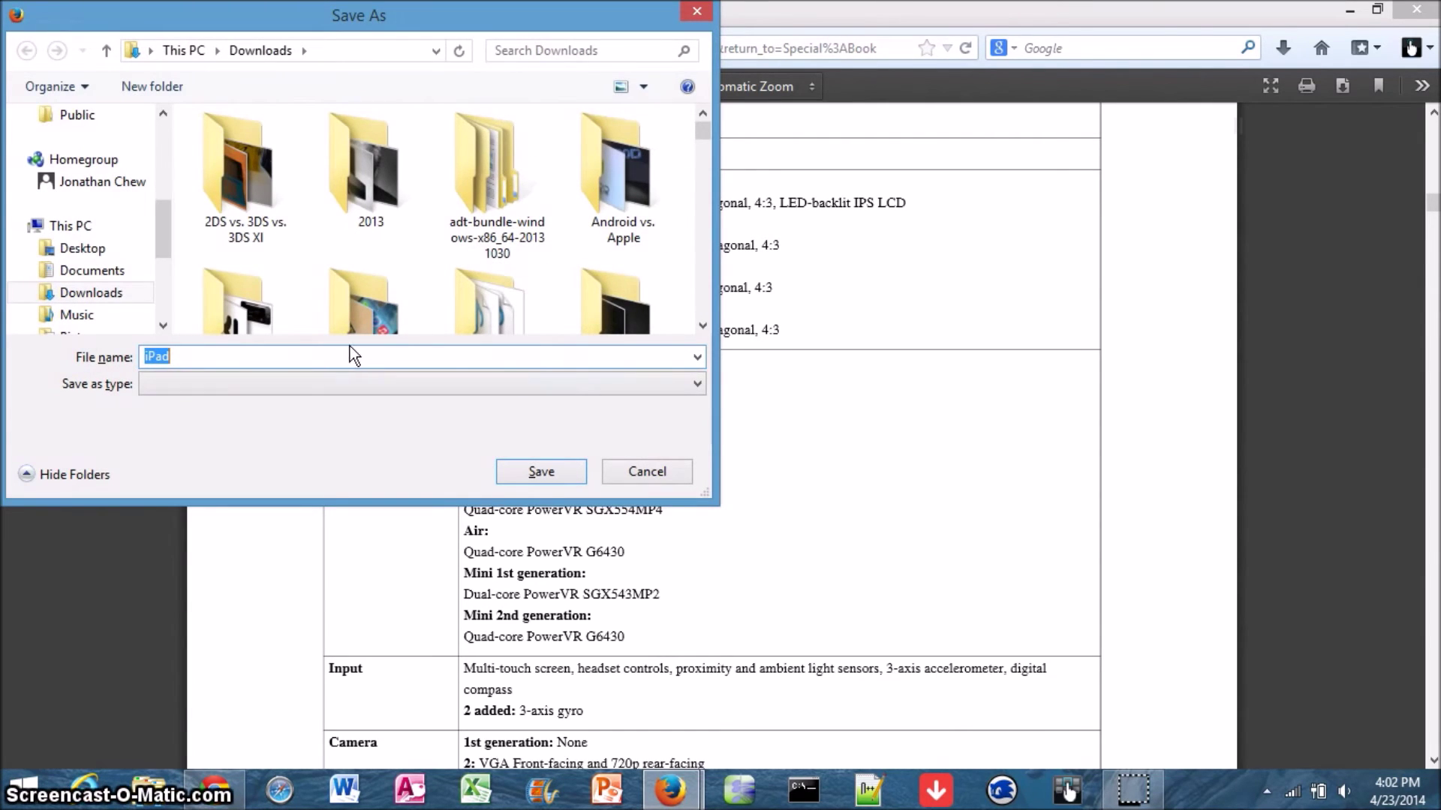
{"action": "left_click", "coordinate": [413, 384]}
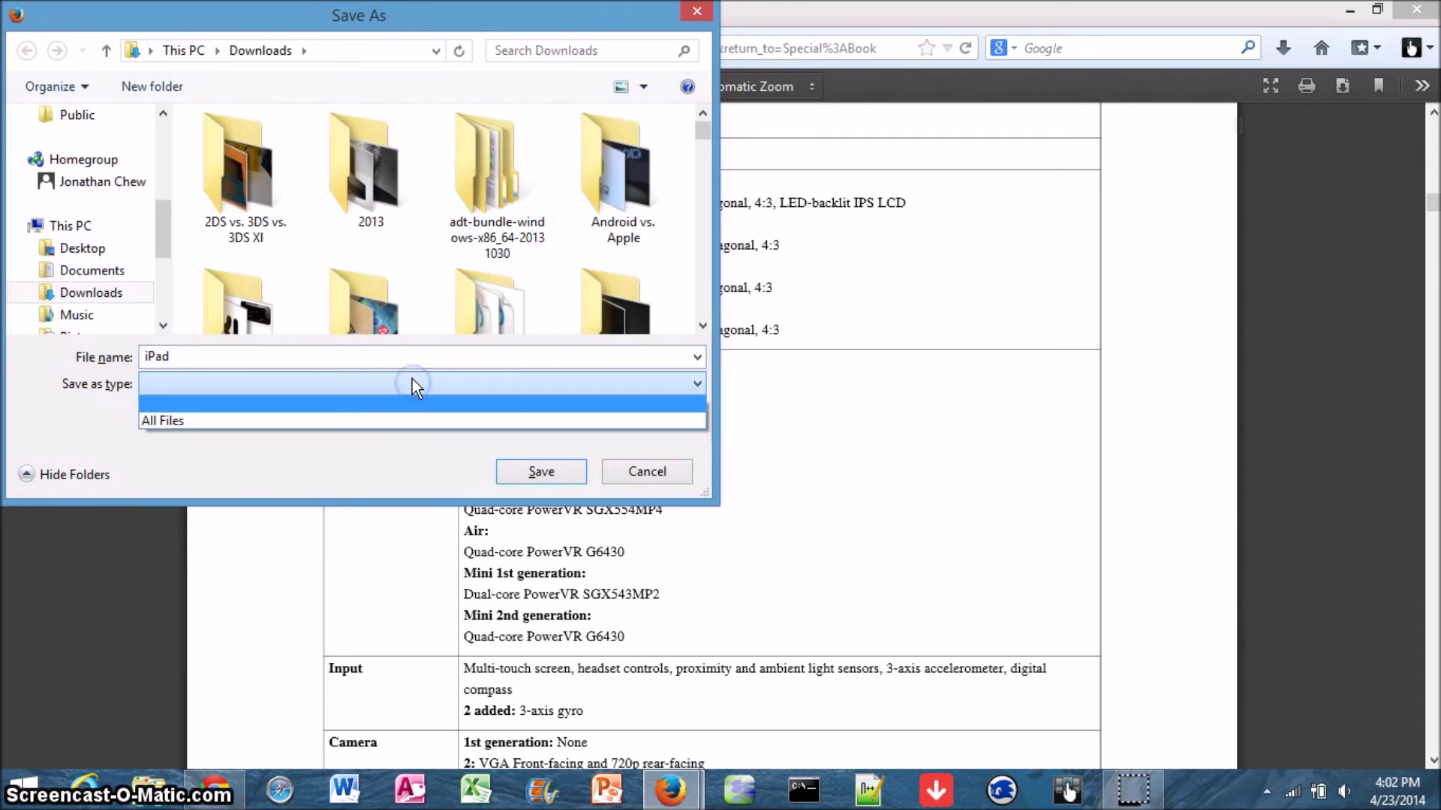
{"action": "left_click", "coordinate": [412, 380]}
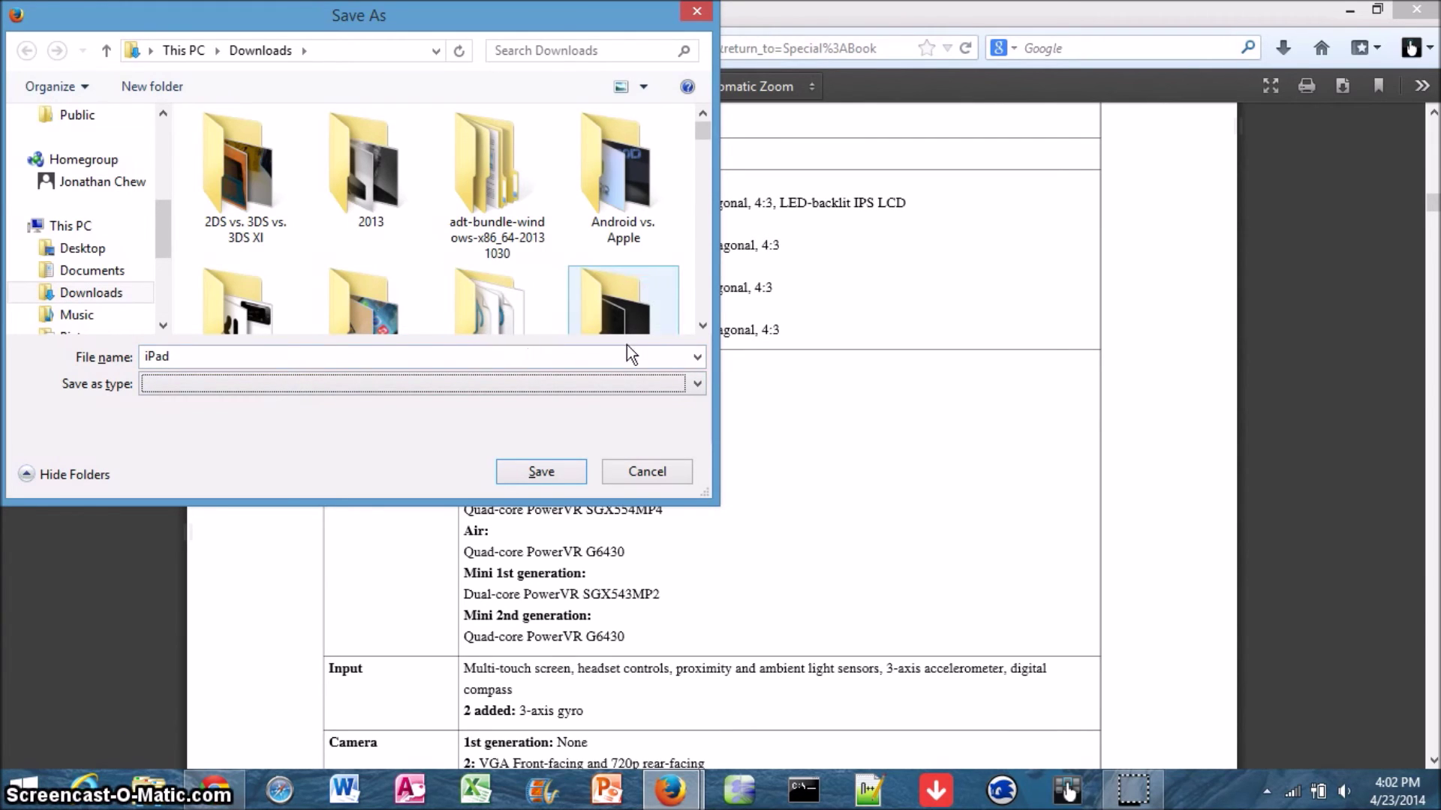
{"action": "left_click", "coordinate": [645, 474]}
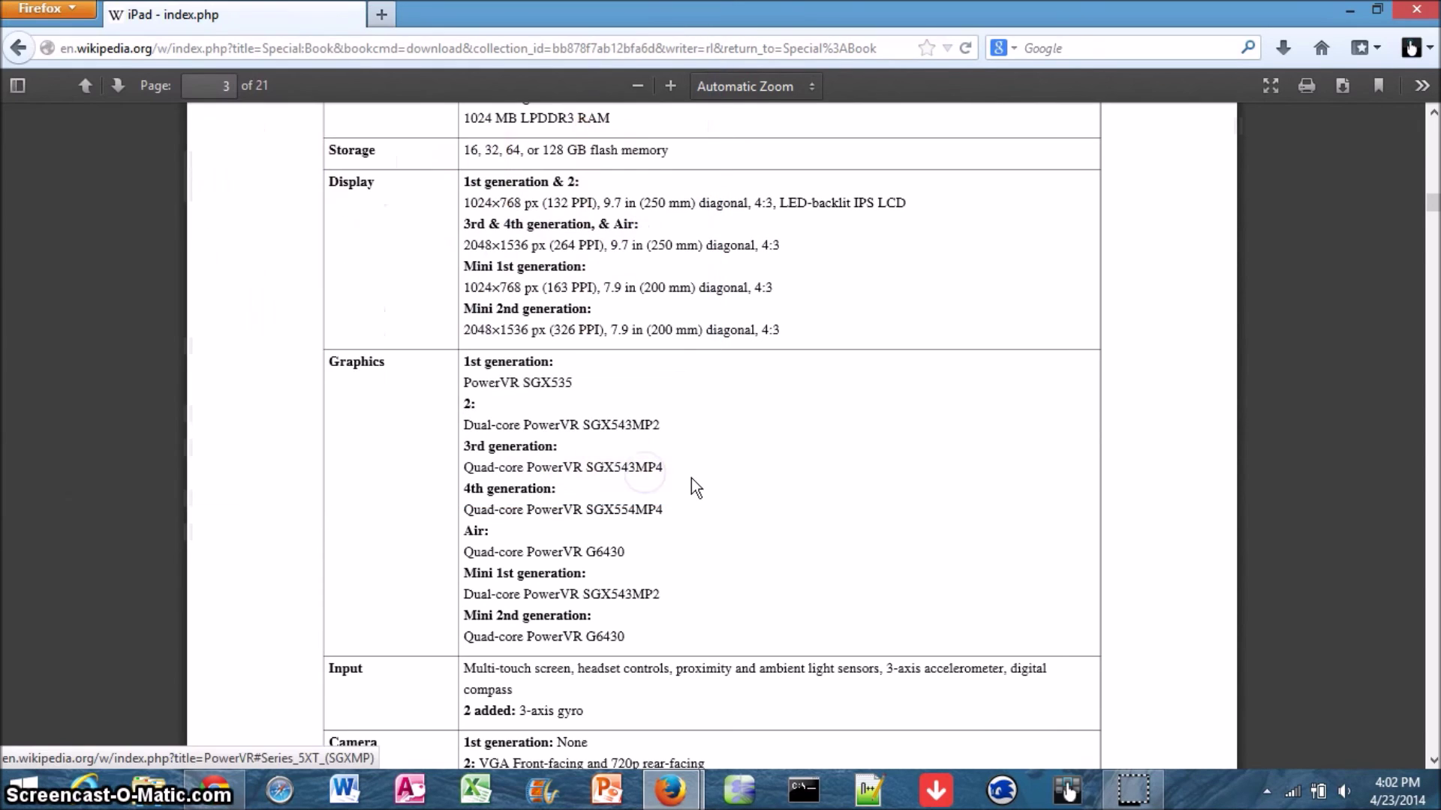